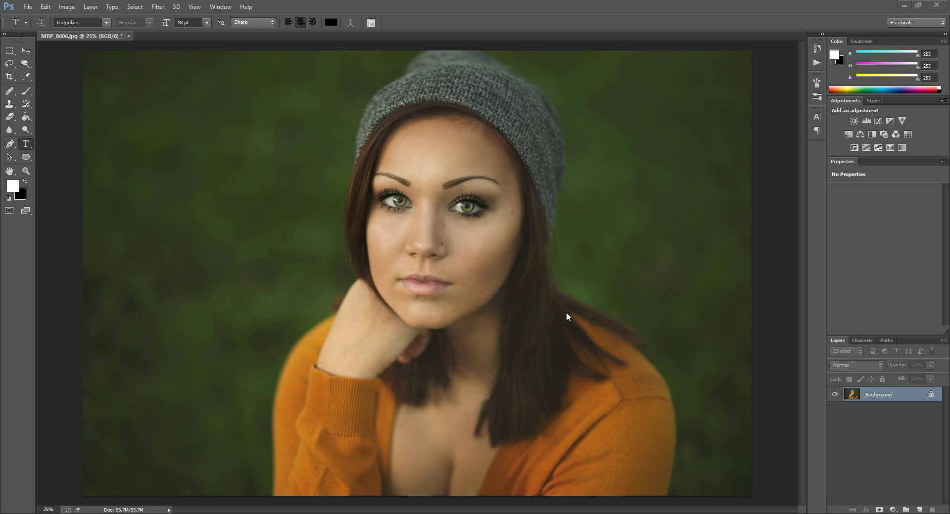
Play the Recipe - Vibrant Matte with Light action on the portrait, continuing past its message.
click(817, 63)
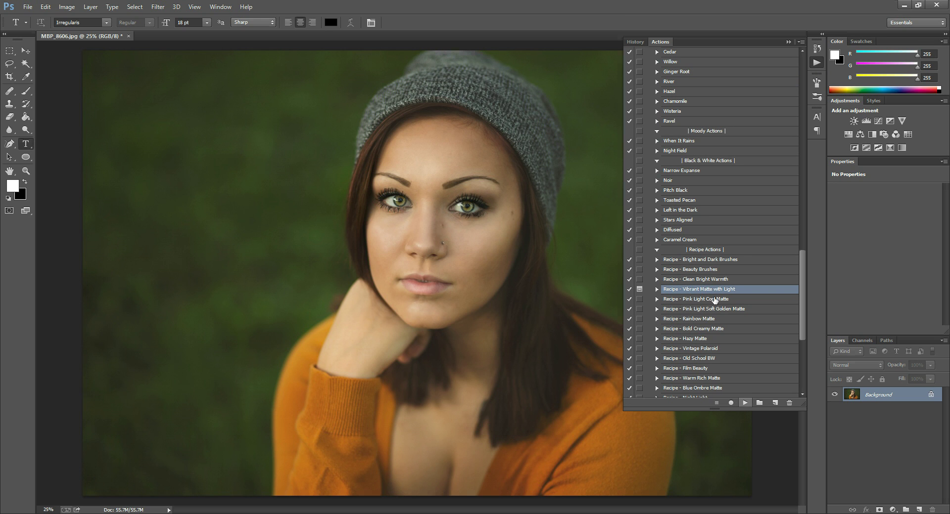
click(745, 403)
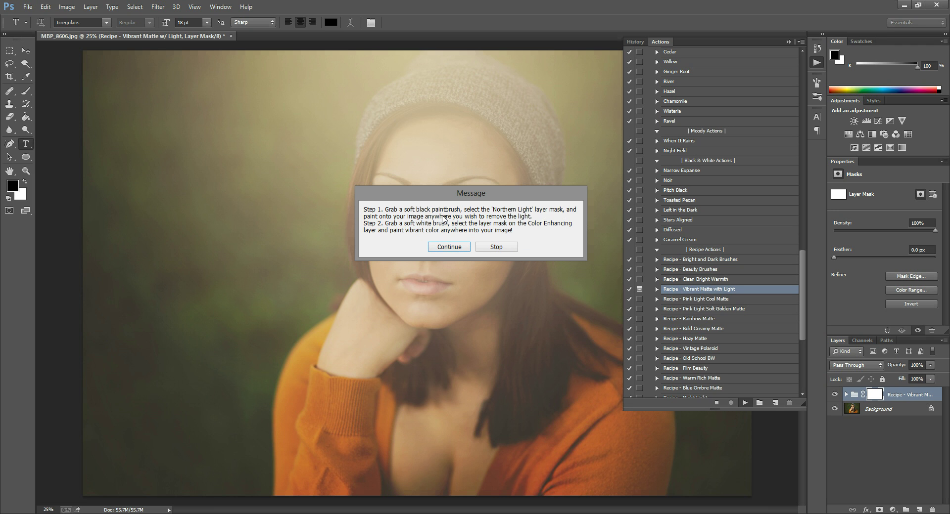
click(454, 247)
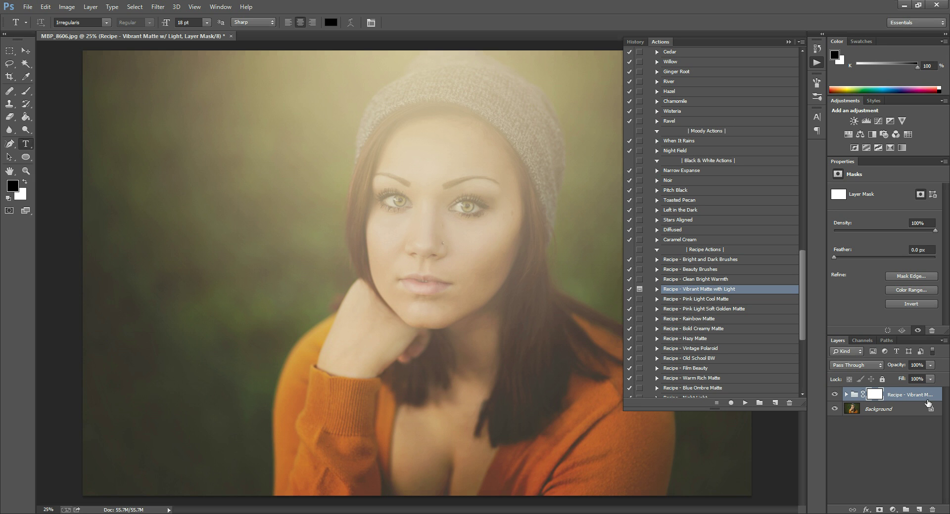
Show the individual steps of the Vibrant Matte with Light action in the Actions panel.
click(657, 290)
click(657, 290)
click(657, 290)
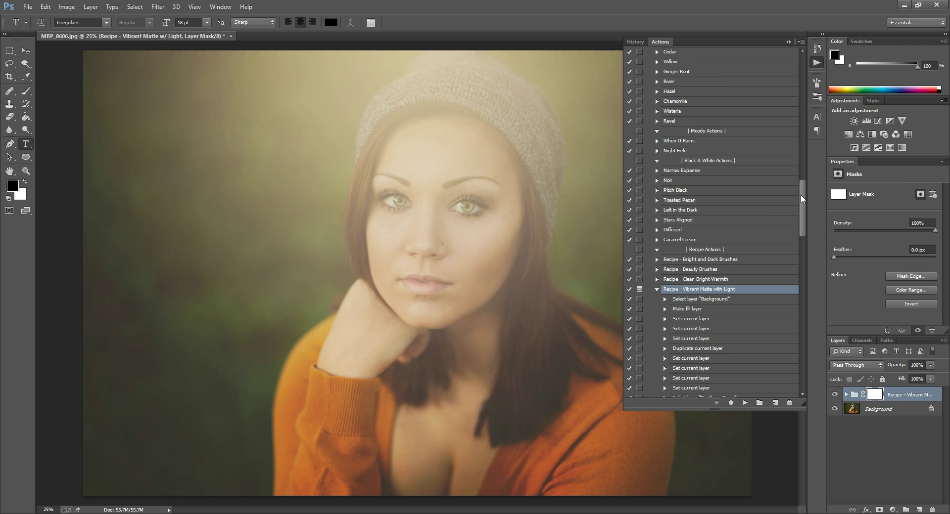
Scroll to the end of the action's step list and select the closing Stop step.
drag(801, 194, 804, 241)
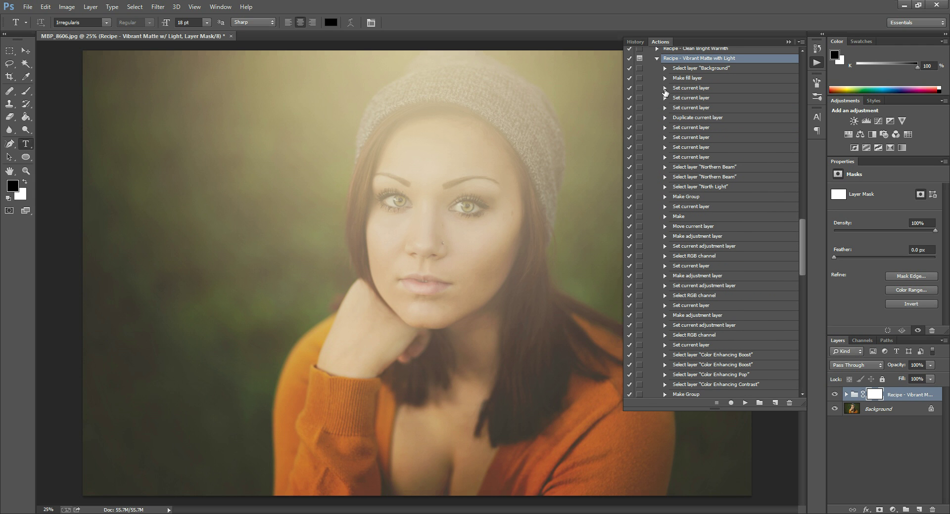
scroll(760, 295, down, 1)
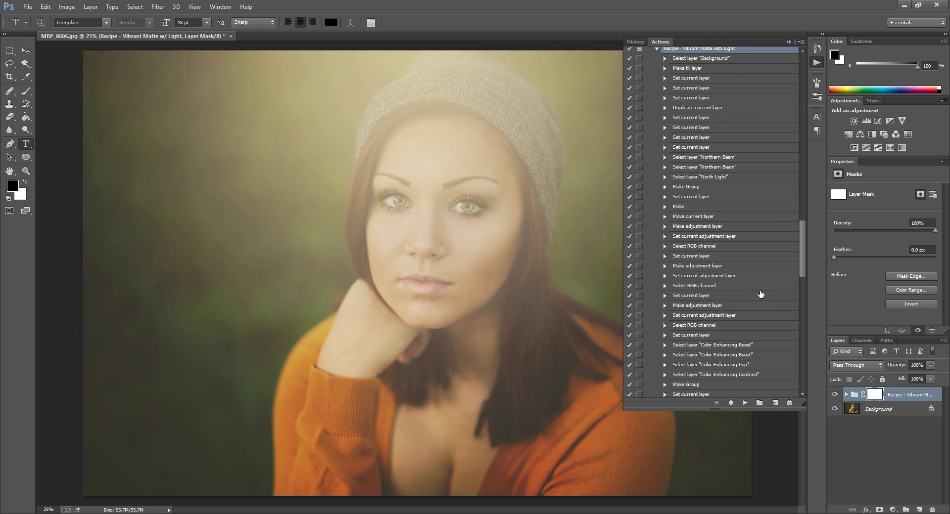
scroll(761, 294, down, 9)
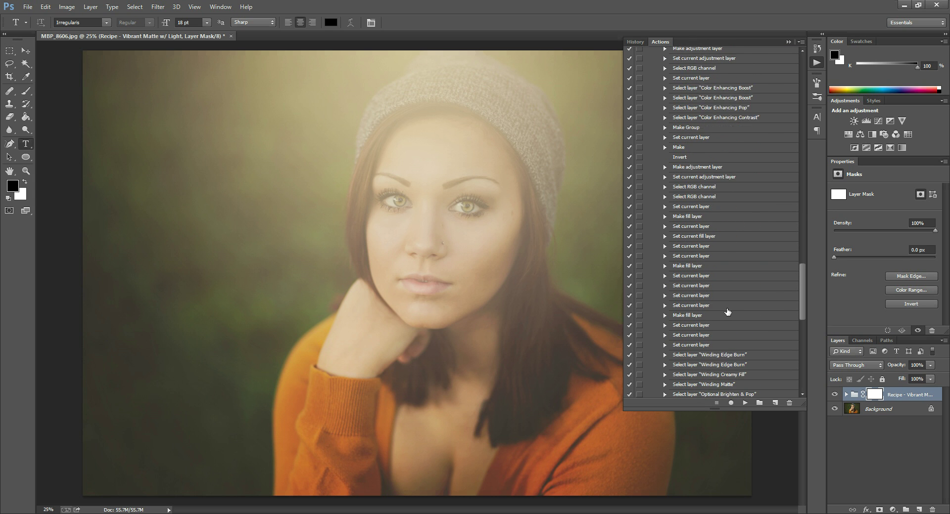
scroll(728, 312, down, 2)
drag(802, 301, 803, 323)
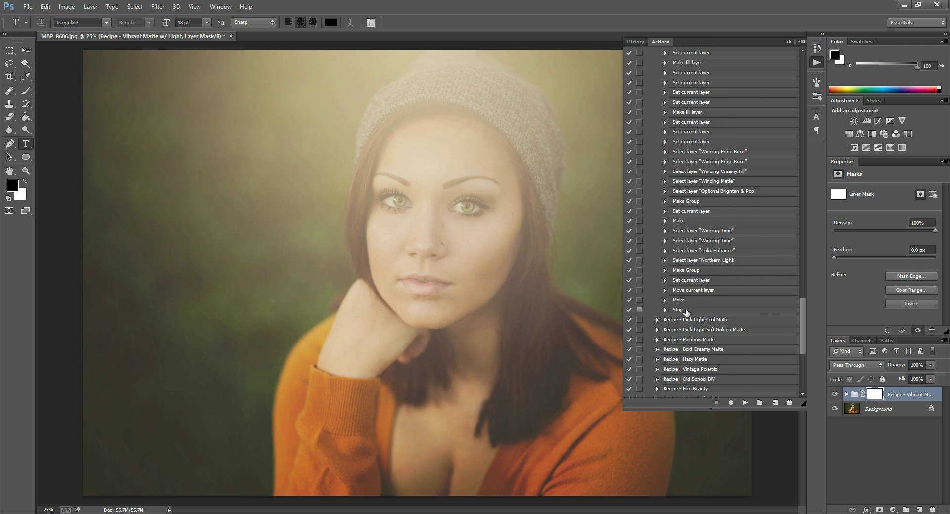
click(683, 311)
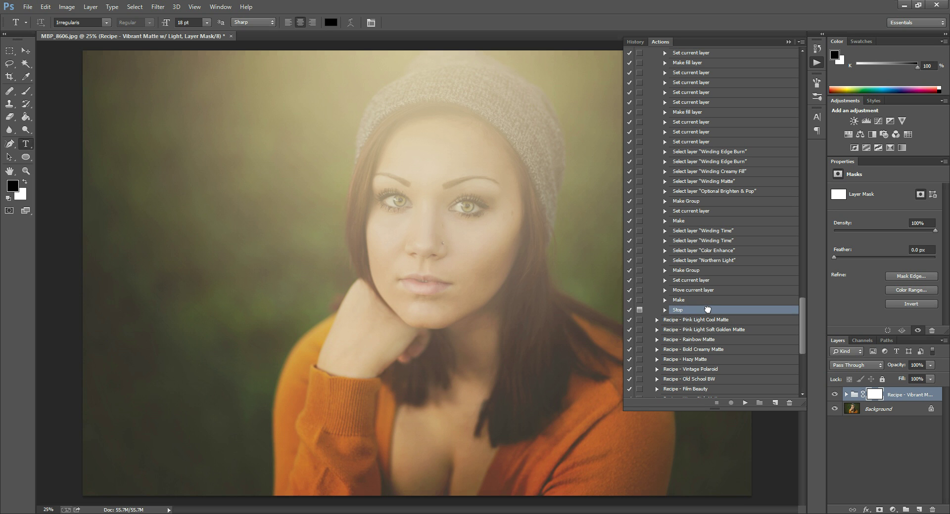
Delete the Stop step from the action and the recipe's layer group from the image.
drag(713, 310, 790, 403)
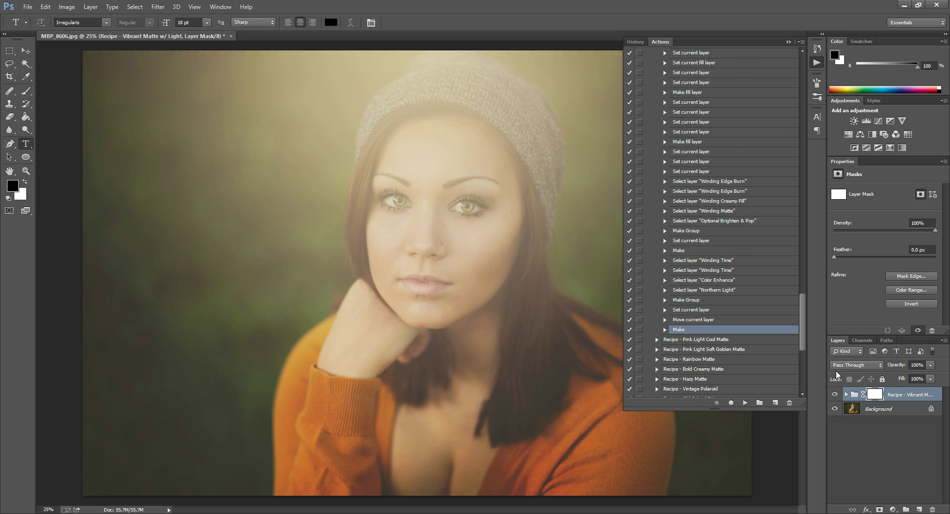
drag(905, 396, 932, 510)
Collapse the Vibrant Matte with Light action and play it again on the portrait.
scroll(667, 112, up, 10)
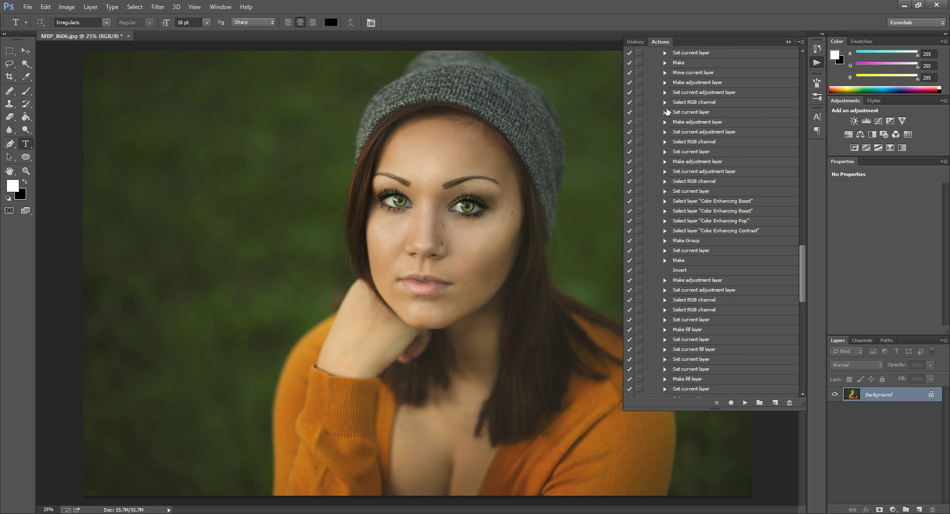
scroll(667, 111, up, 6)
click(657, 152)
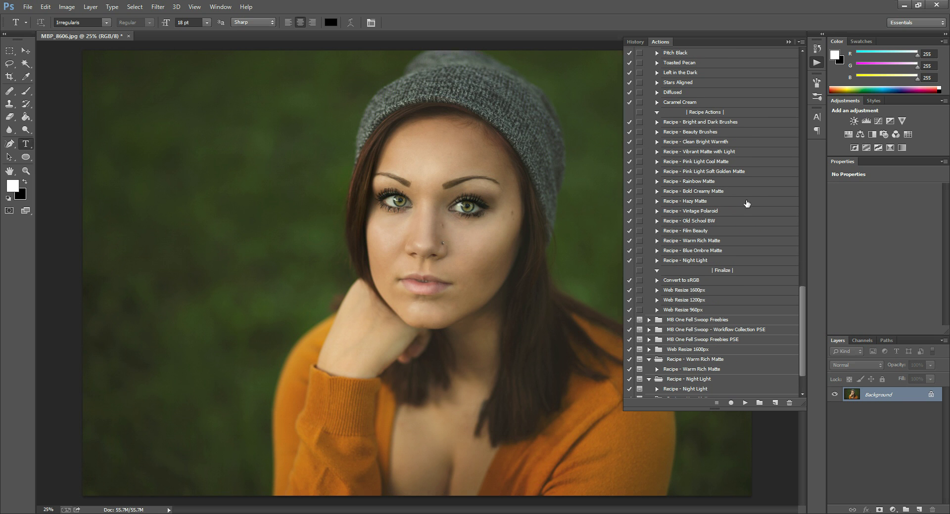
click(720, 152)
click(745, 402)
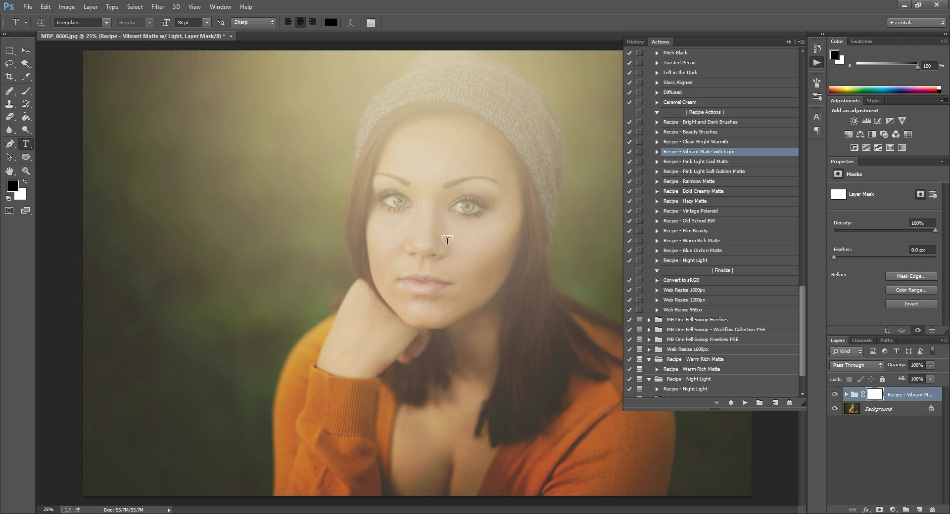
Set up a soft round brush at 800 px size and 30% opacity.
click(29, 90)
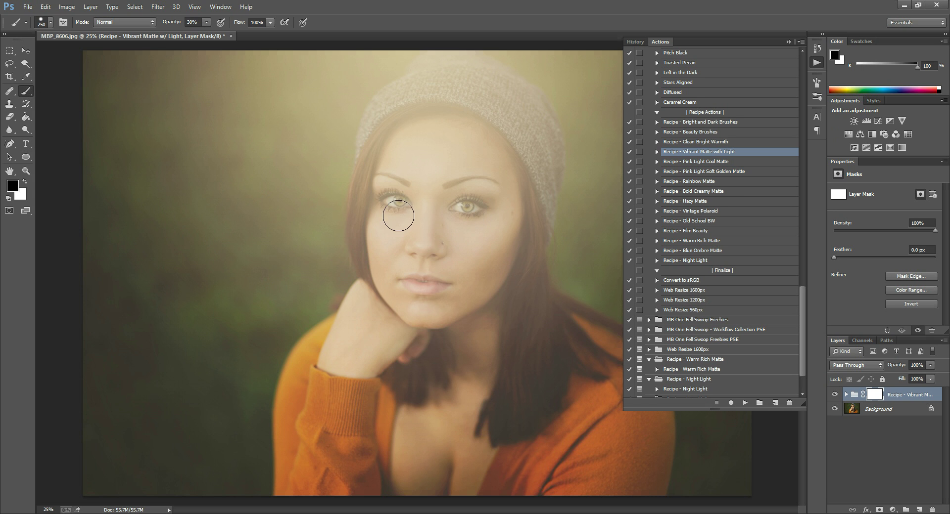
key(3)
key(bracketright)
key(bracketright)
key(bracketright)
key(bracketright)
key(bracketright)
key(bracketright)
key(bracketright)
key(bracketright)
key(bracketright)
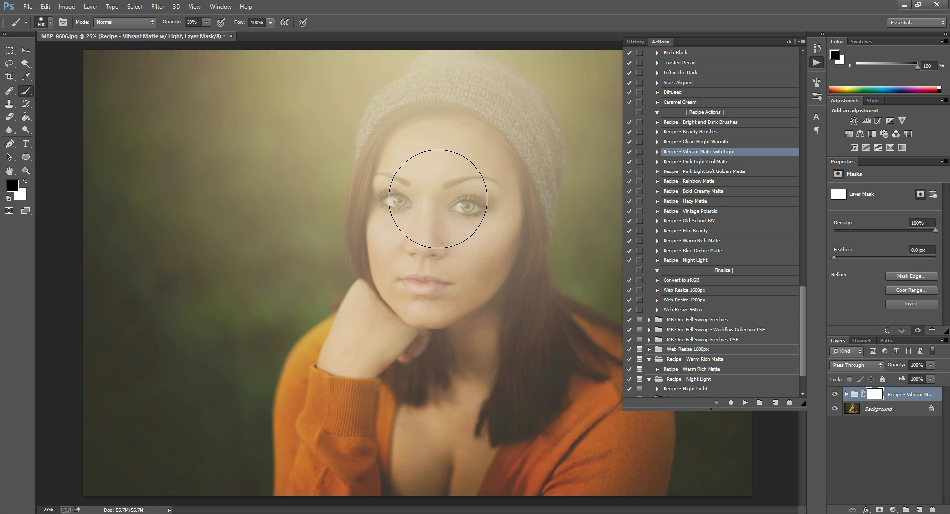
mouse_move(428, 208)
mouse_down()
mouse_move(430, 187)
mouse_move(463, 212)
mouse_up()
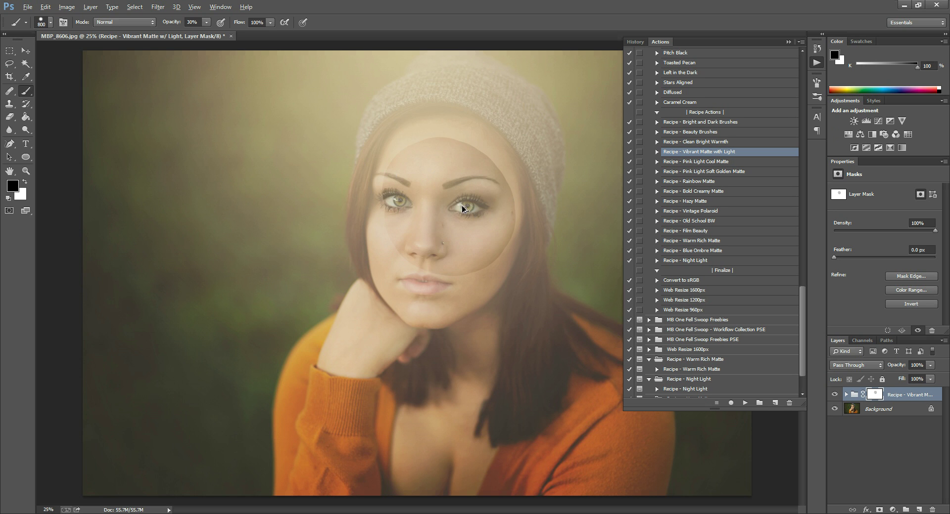
key(ctrl+z)
click(51, 22)
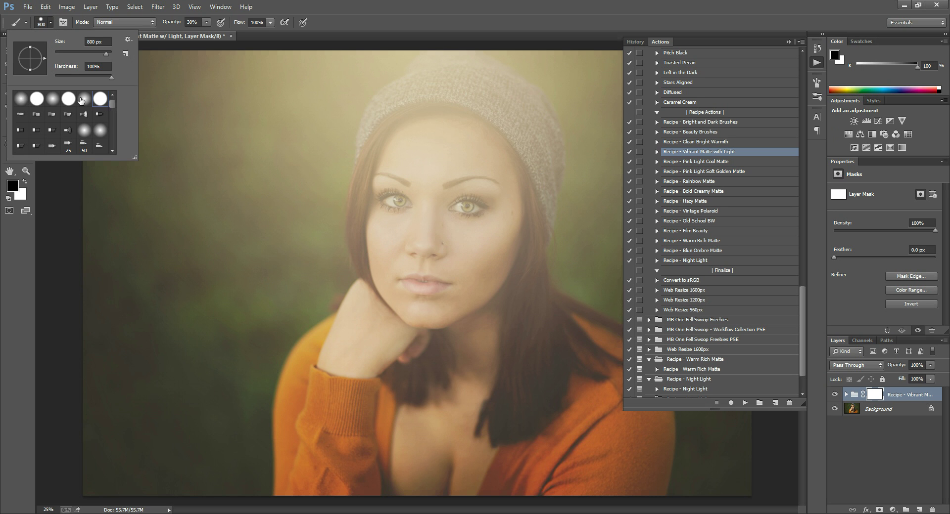
click(21, 99)
click(542, 9)
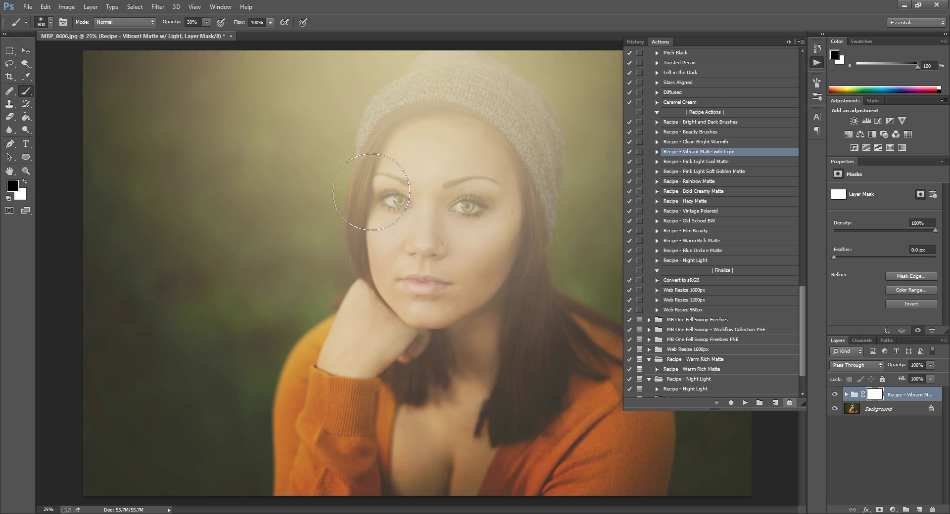
Expand the recipe group and paint the Northern Light mask over the face and forehead.
click(846, 395)
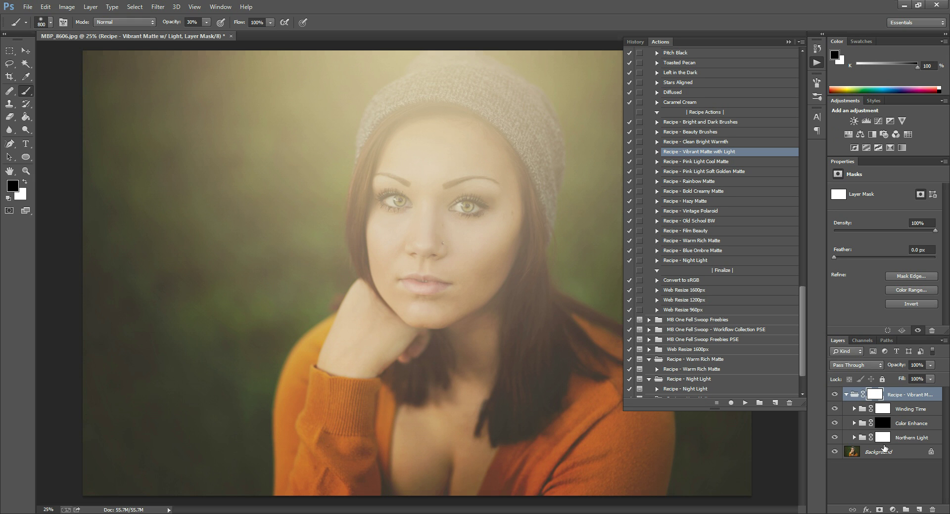
click(883, 438)
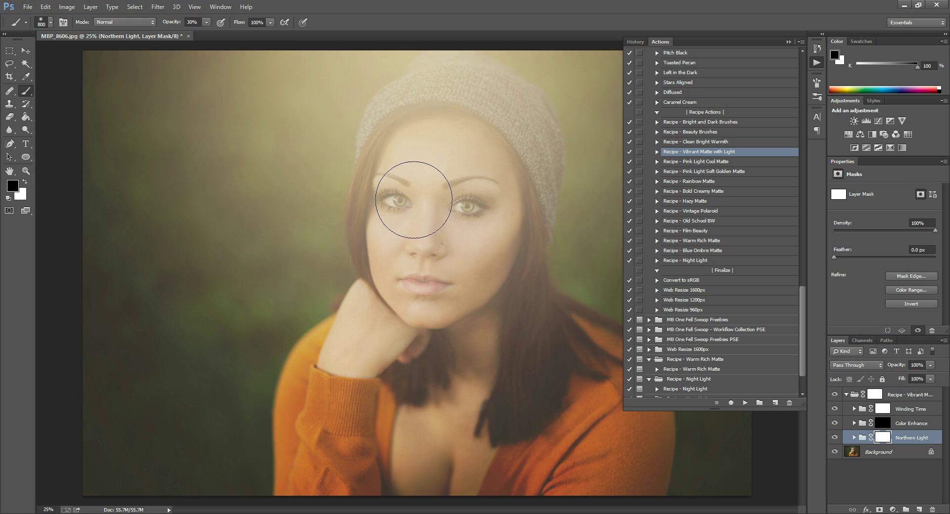
mouse_move(428, 247)
mouse_down()
mouse_move(451, 227)
mouse_move(417, 147)
mouse_move(482, 197)
mouse_move(493, 134)
mouse_move(492, 271)
mouse_move(540, 181)
mouse_up()
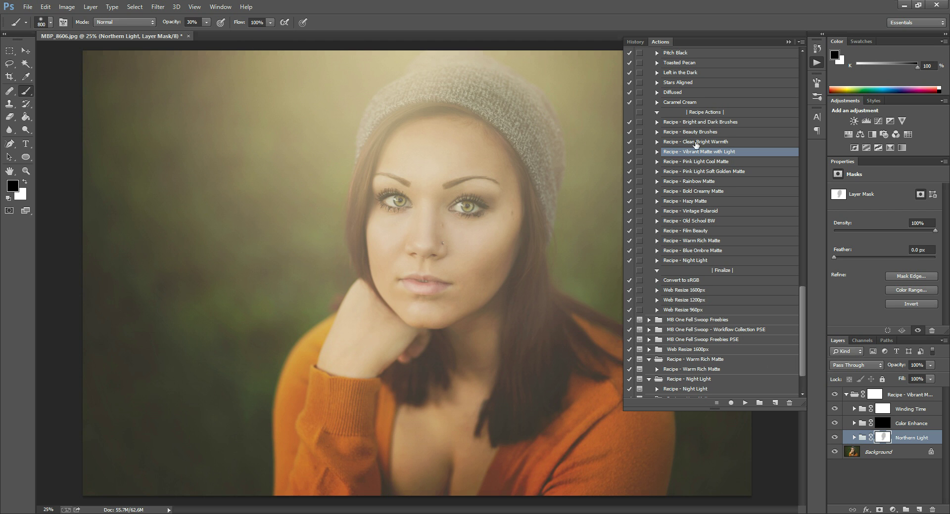
Expand and then collapse the Pink Light Cool Matte action's steps.
click(657, 161)
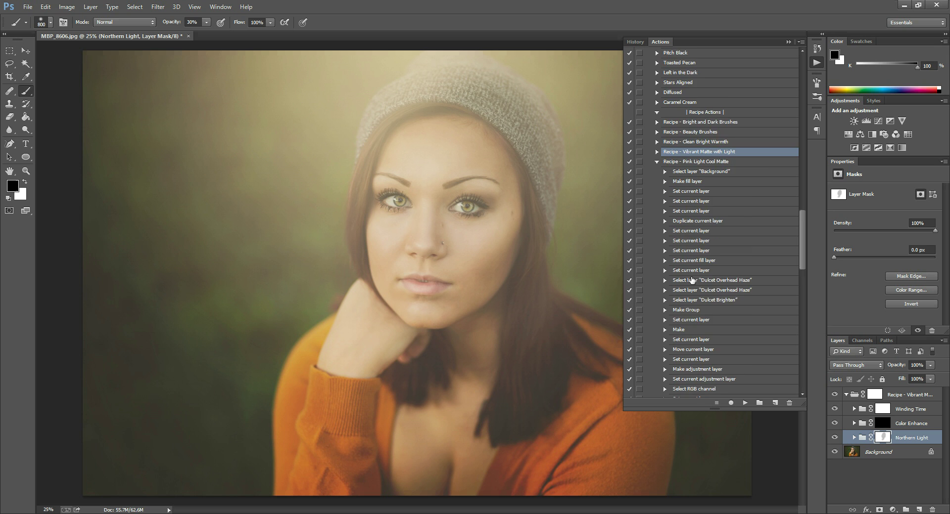
scroll(658, 158, down, 2)
click(657, 142)
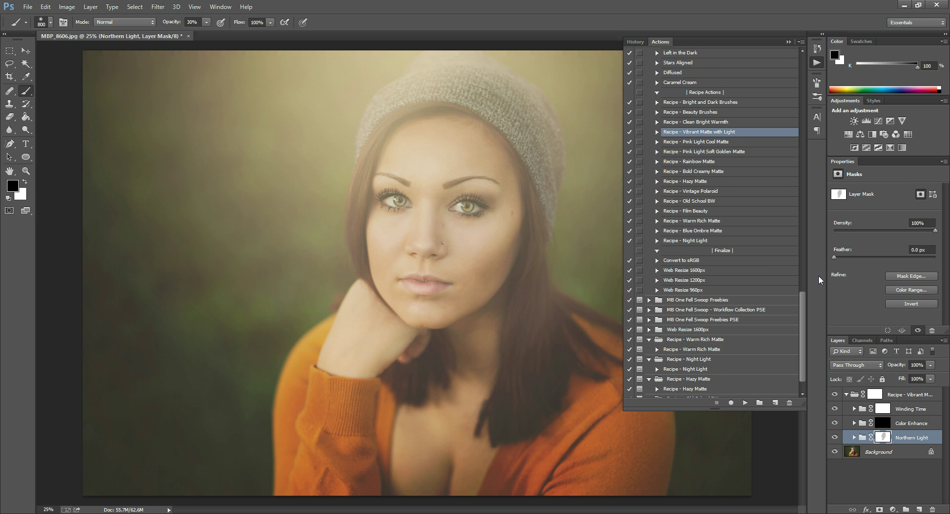
Select the MB One Fell Swoop - Workflow Collection set and check the panel menu for Save Actions.
scroll(740, 278, up, 11)
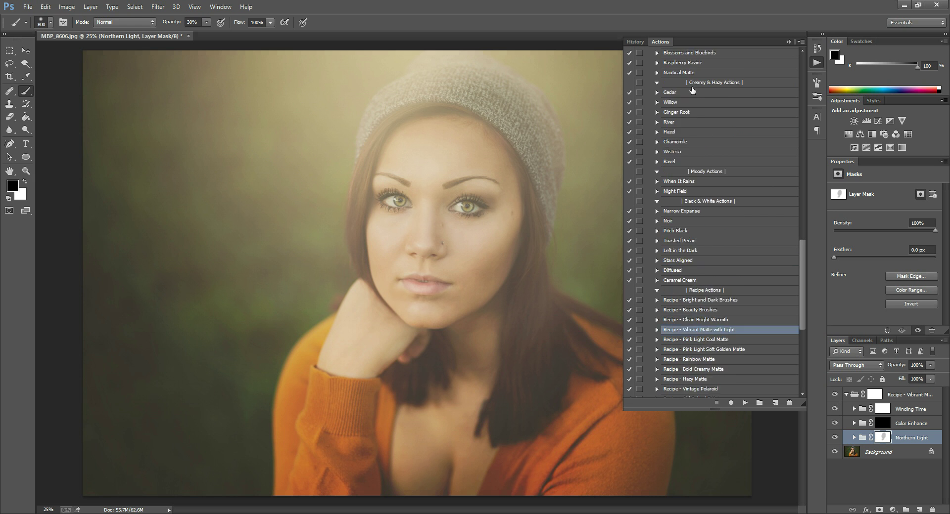
scroll(692, 92, up, 12)
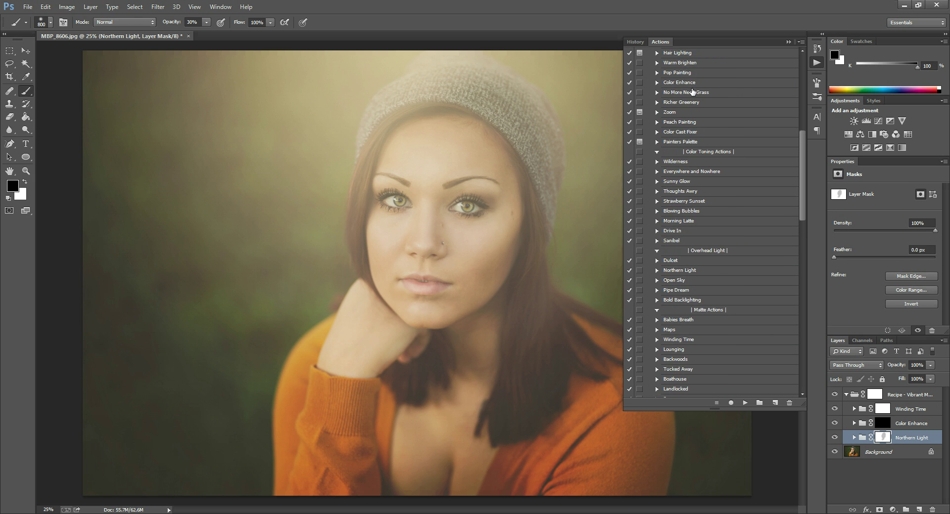
scroll(692, 94, up, 7)
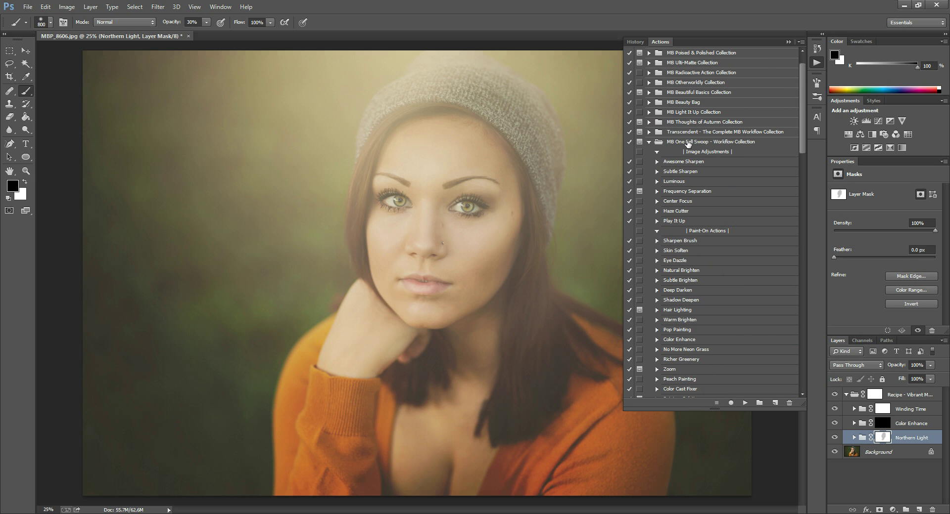
click(690, 142)
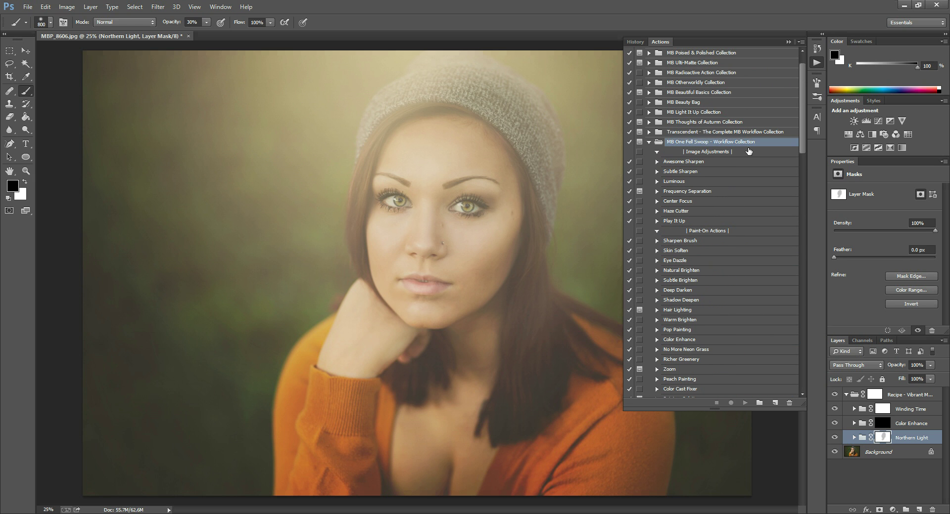
click(801, 43)
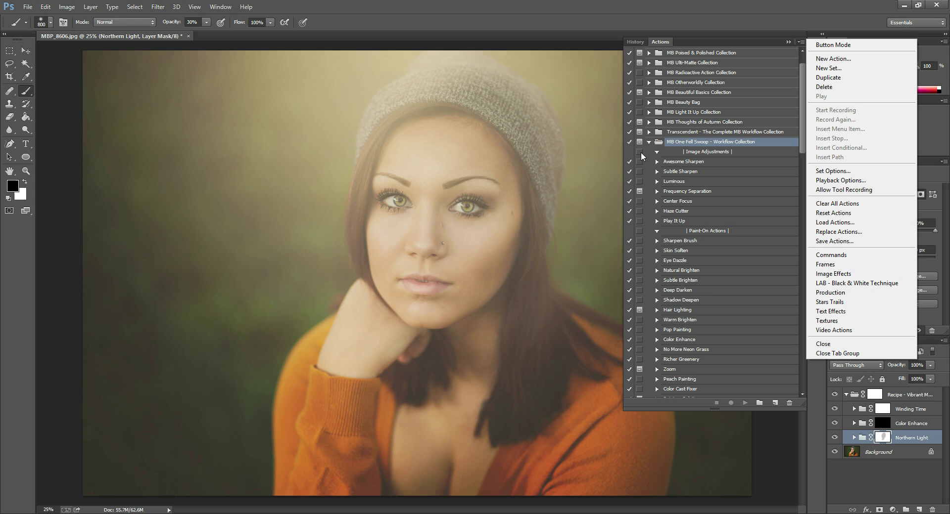
click(742, 144)
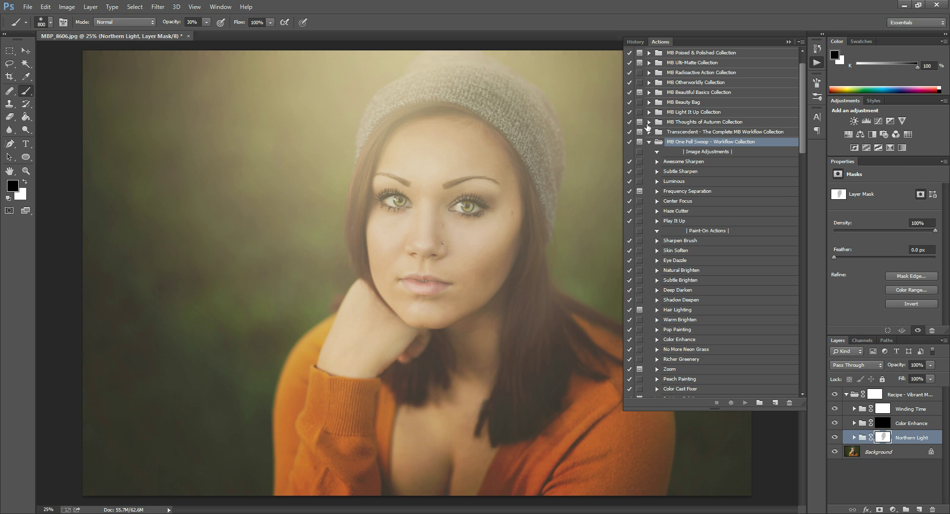